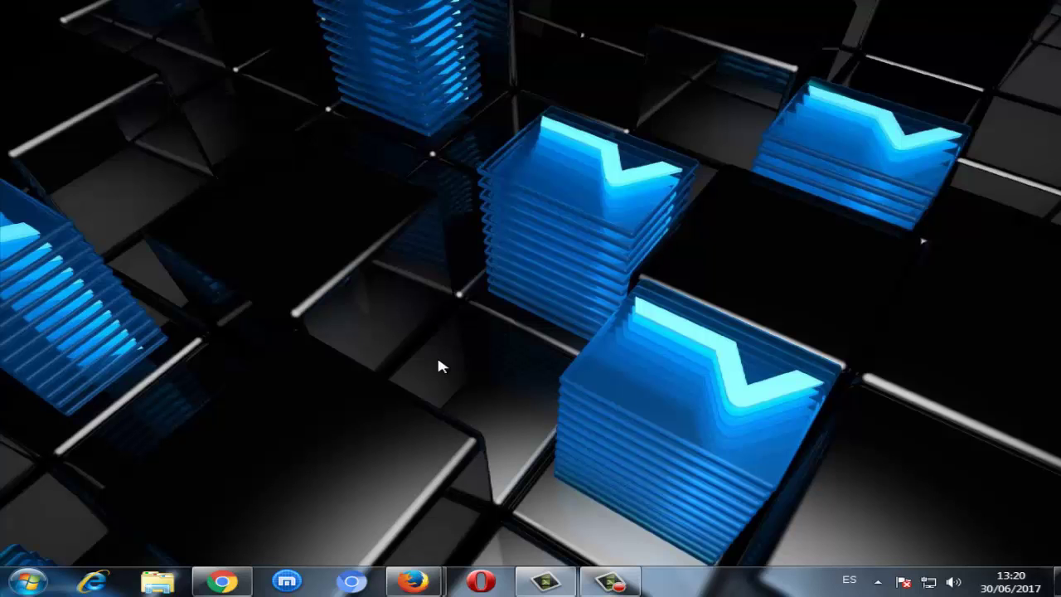
right_click(324, 149)
click(379, 207)
right_click(270, 177)
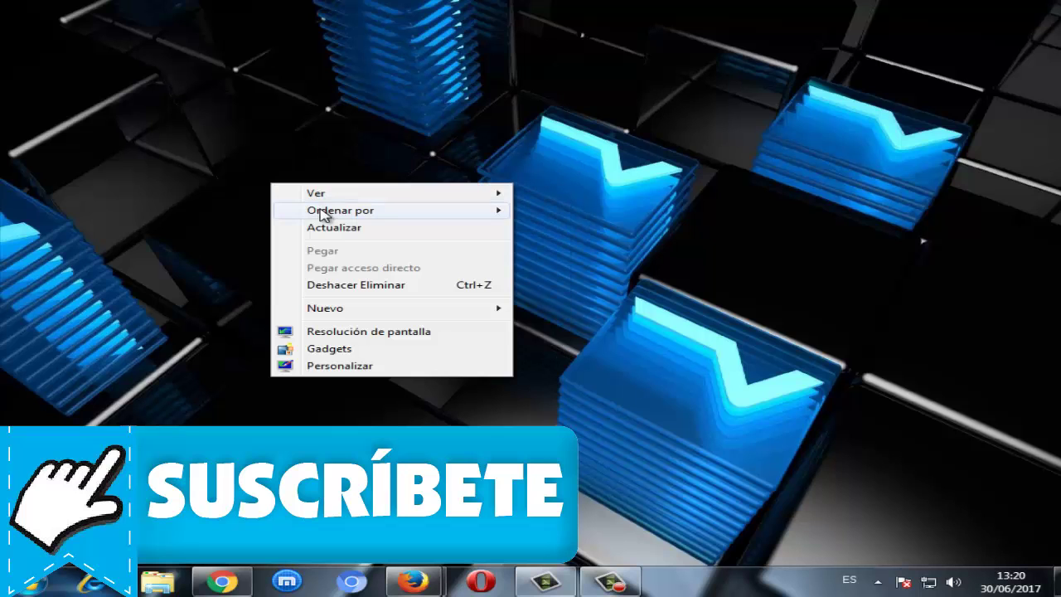
click(335, 228)
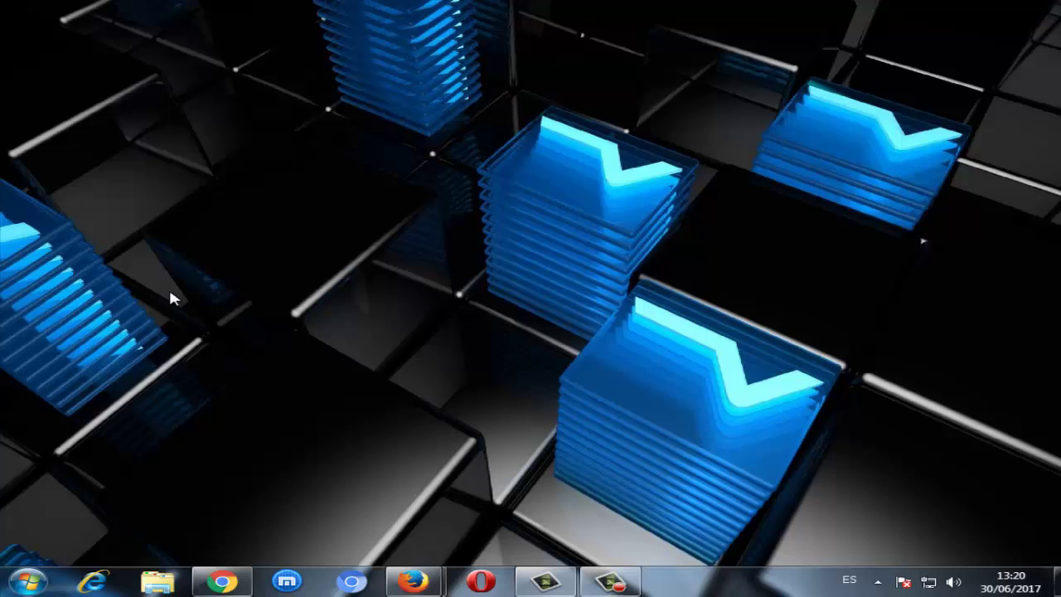
Step: Search for regedit and open the Registry Editor
click(29, 580)
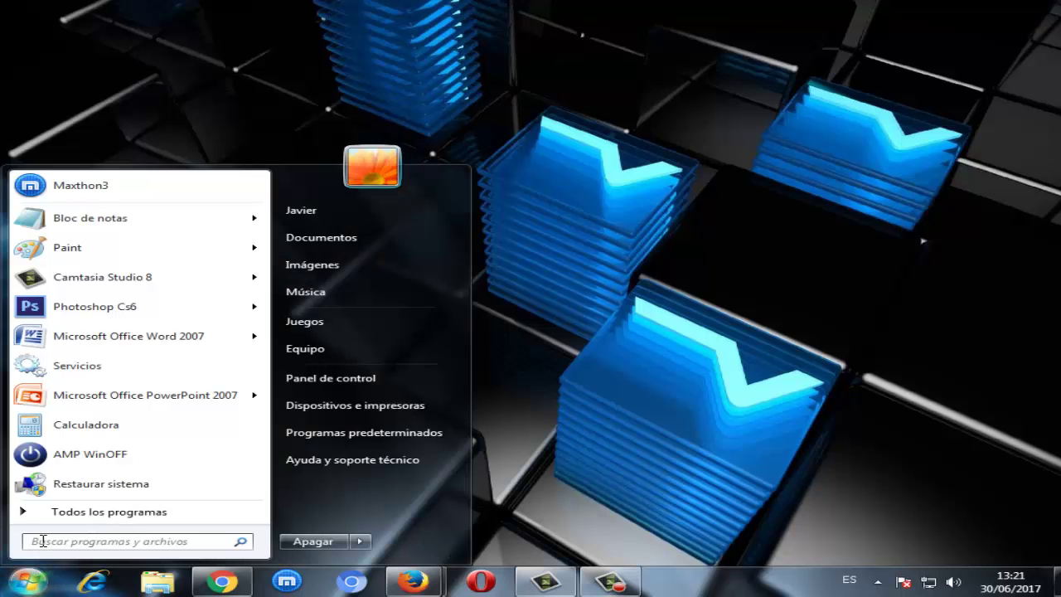
text(regedit)
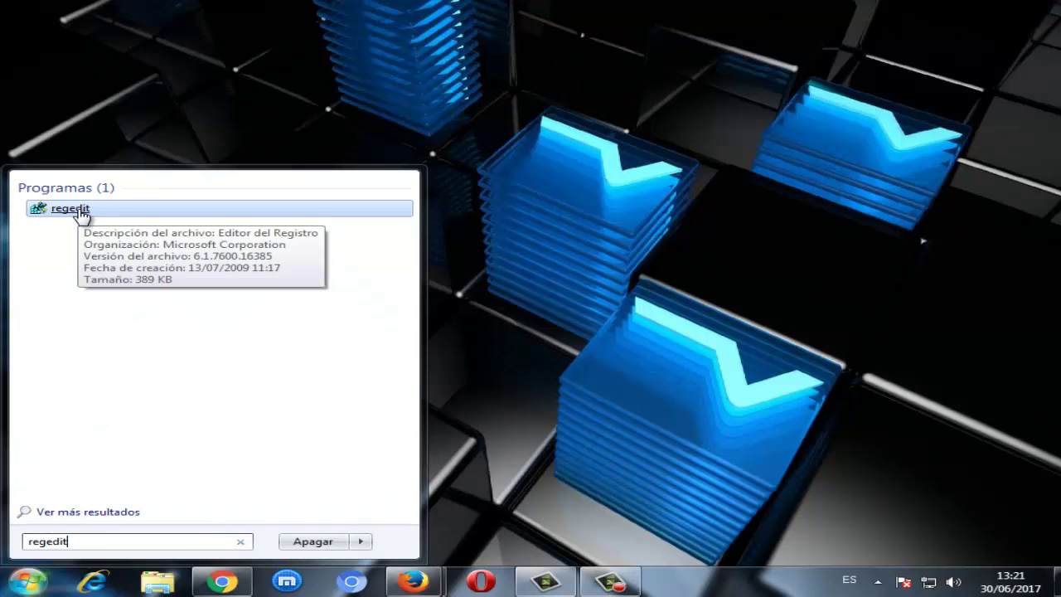
click(81, 212)
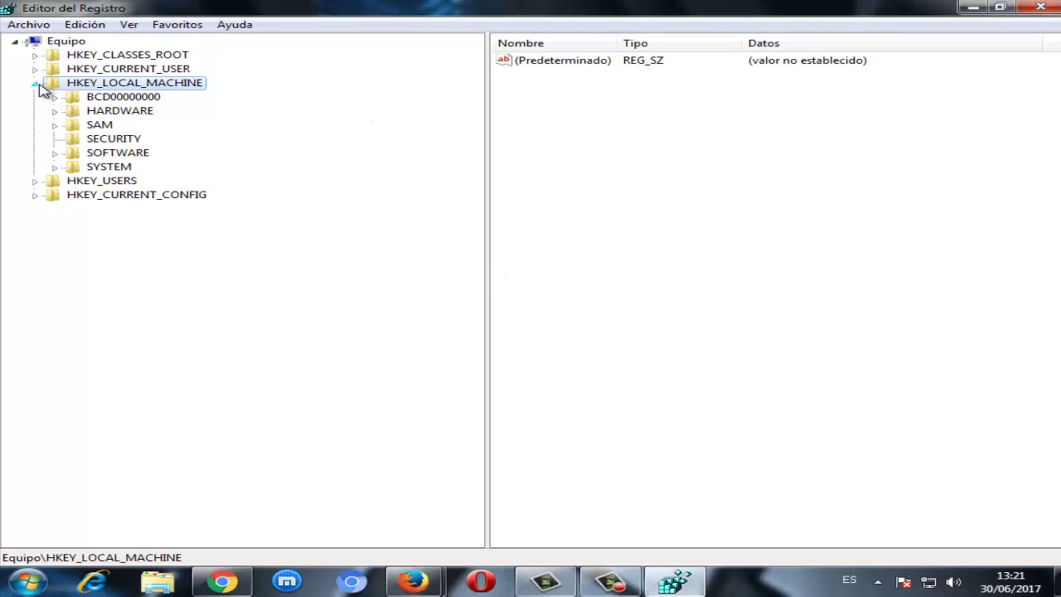
Step: Collapse HKEY_LOCAL_MACHINE and expand HKEY_CURRENT_USER down to Software\Microsoft
click(36, 84)
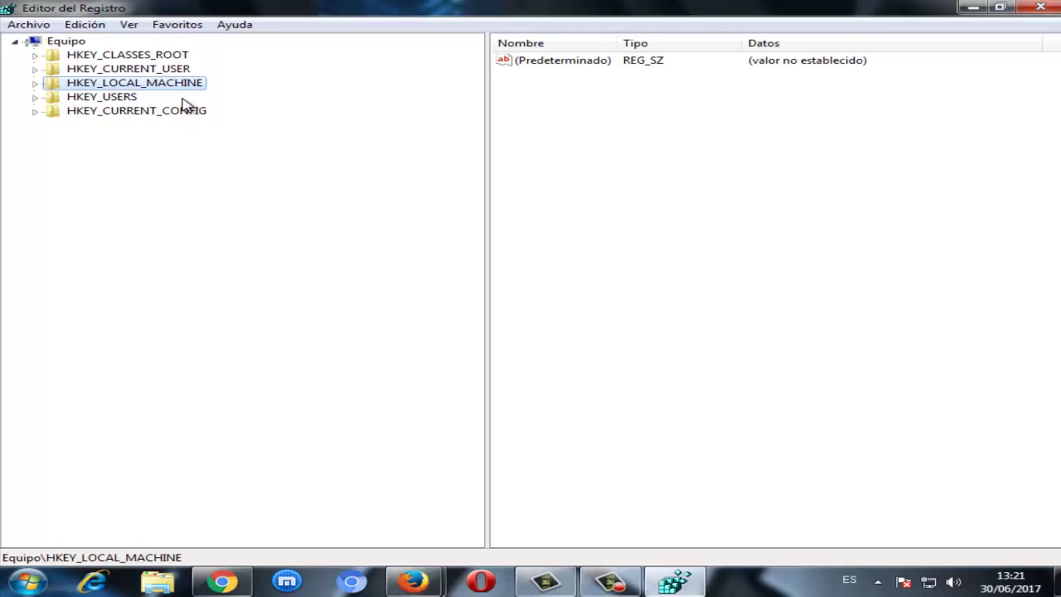
click(34, 70)
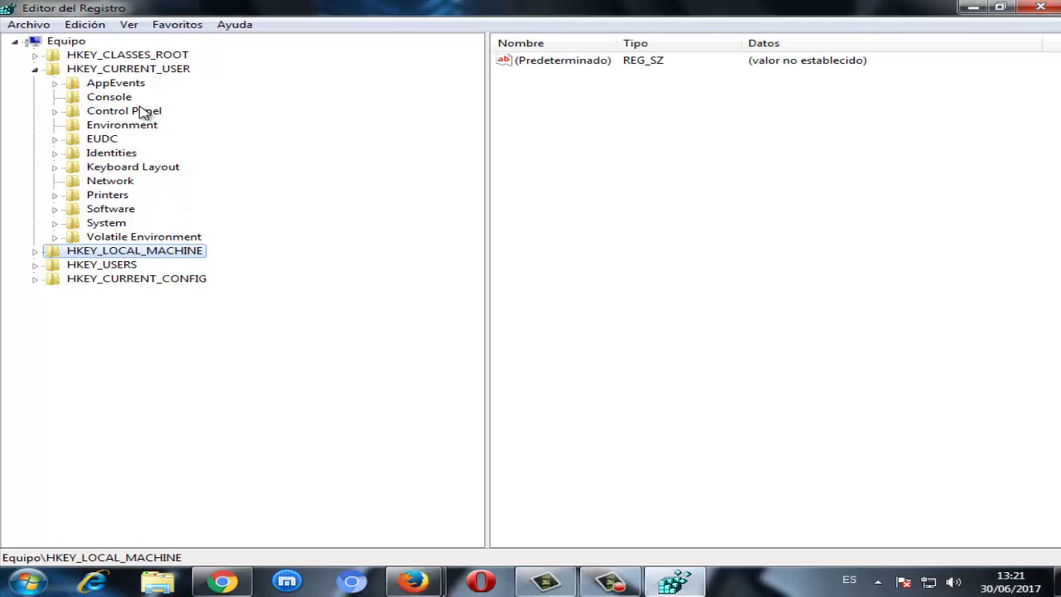
click(55, 213)
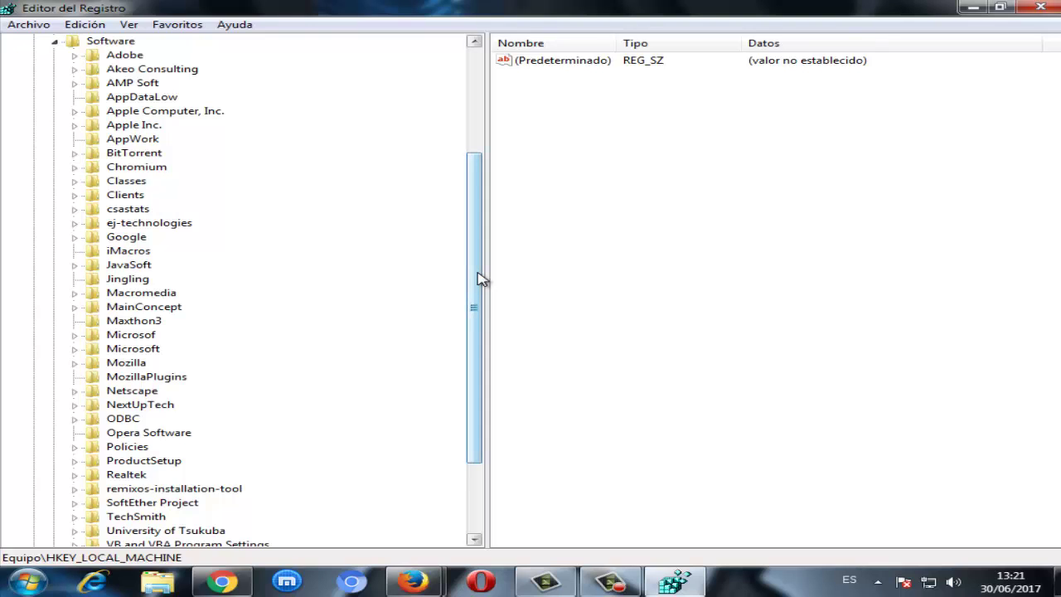
scroll(481, 296, down, 1)
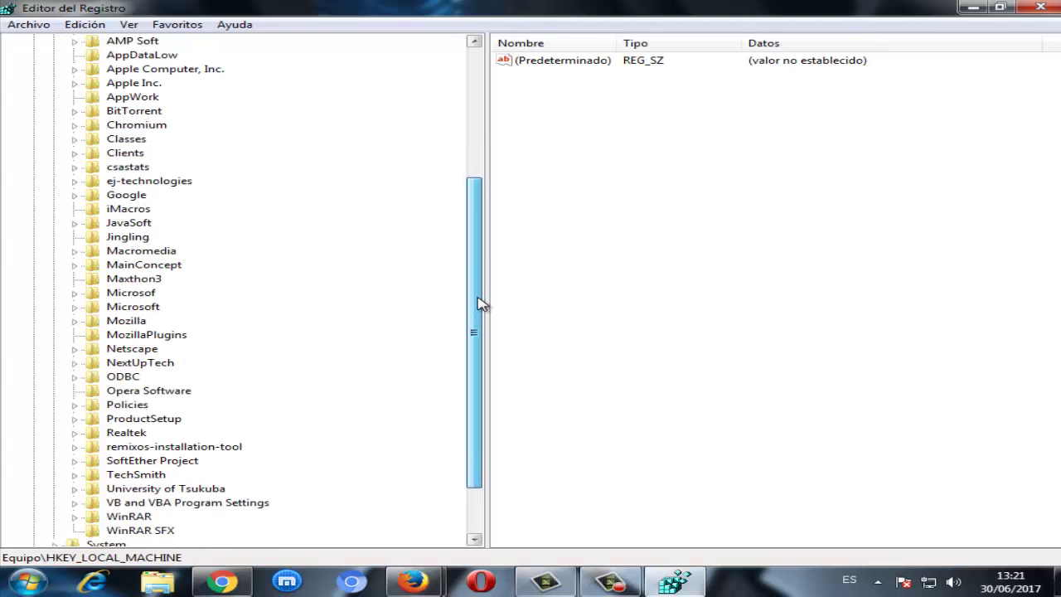
click(76, 308)
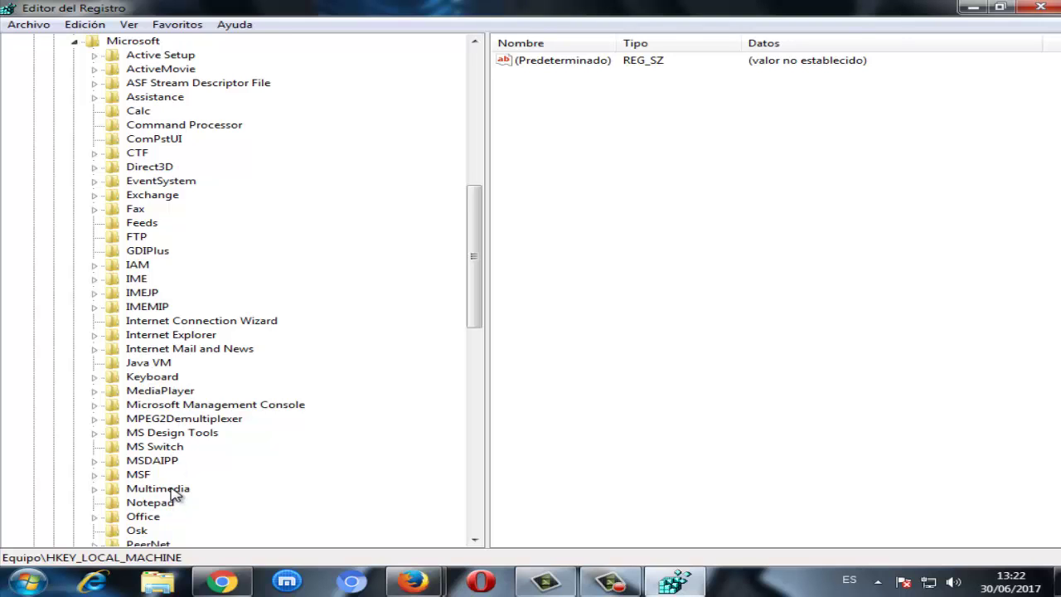
Step: Select the Windows key under Windows NT\CurrentVersion inside Microsoft, dismissing the colour scheme prompt without changing the scheme
scroll(173, 494, down, 1)
scroll(173, 494, down, 11)
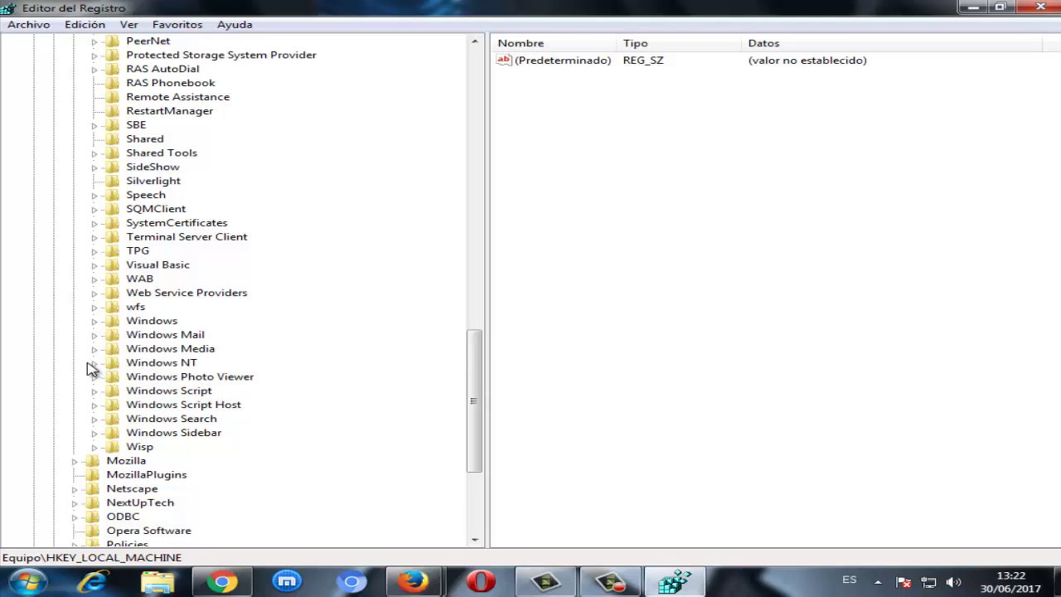
click(94, 363)
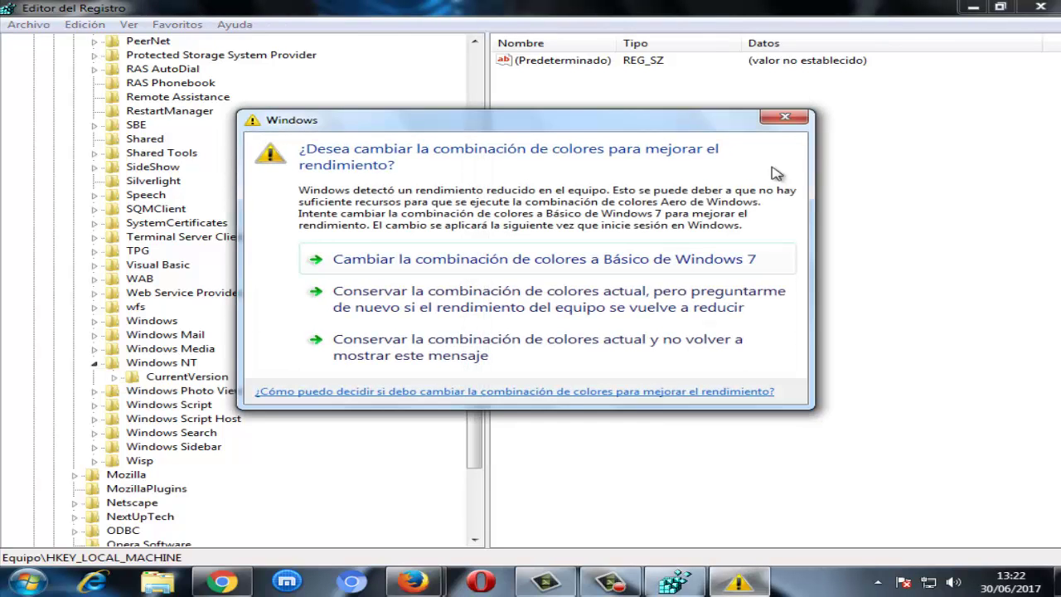
click(785, 117)
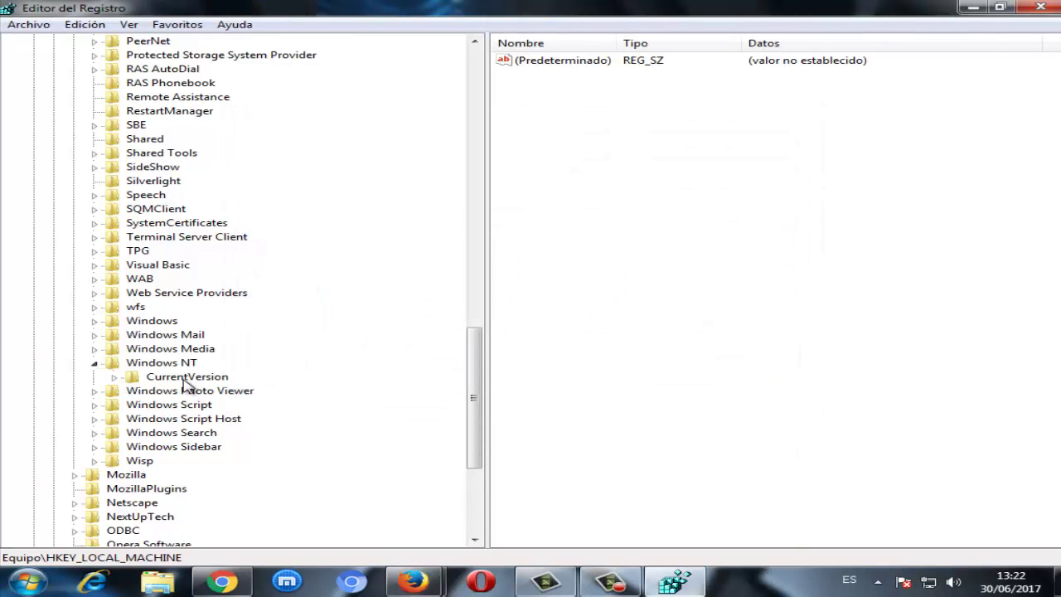
click(114, 377)
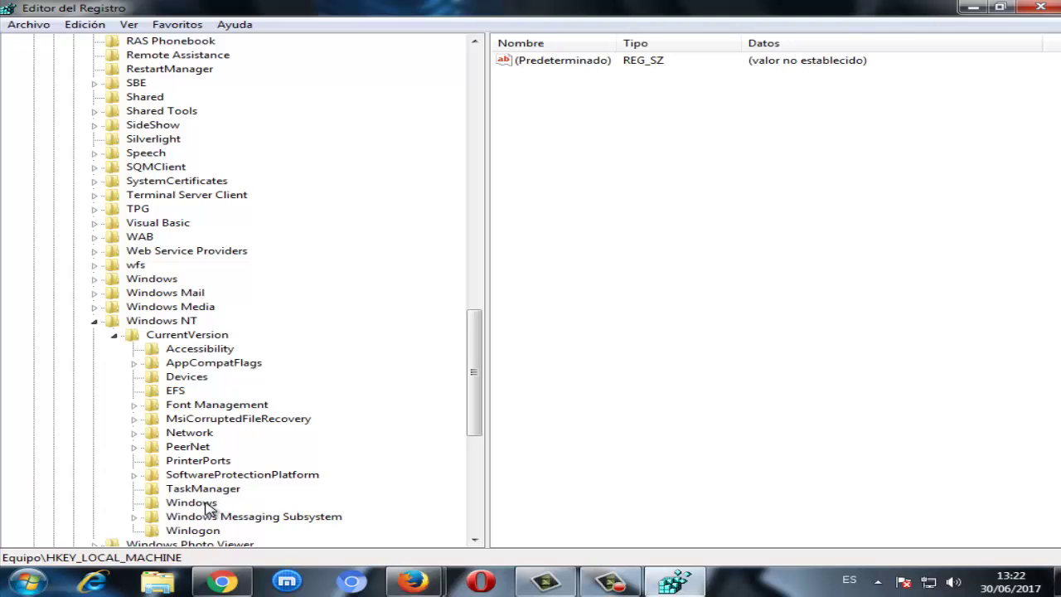
click(199, 502)
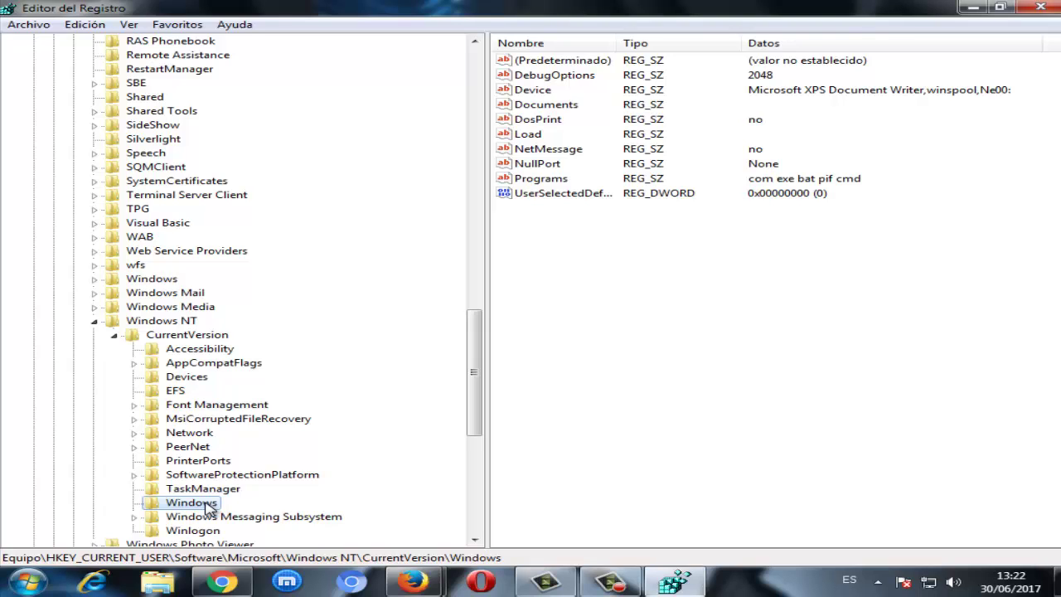
Step: Open the permissions of the Windows key and view those of the user account
right_click(209, 507)
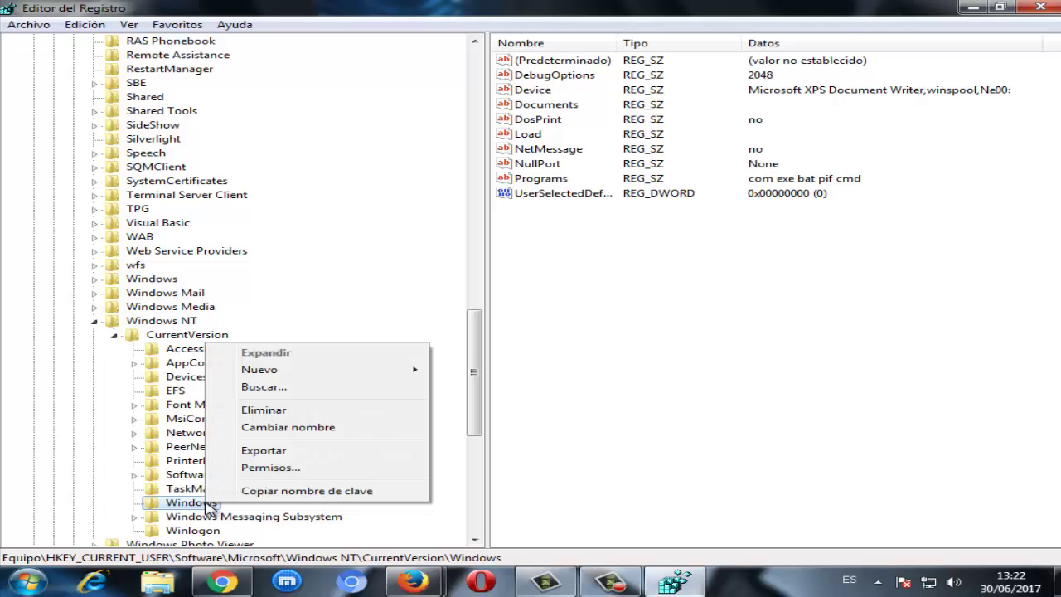
click(284, 470)
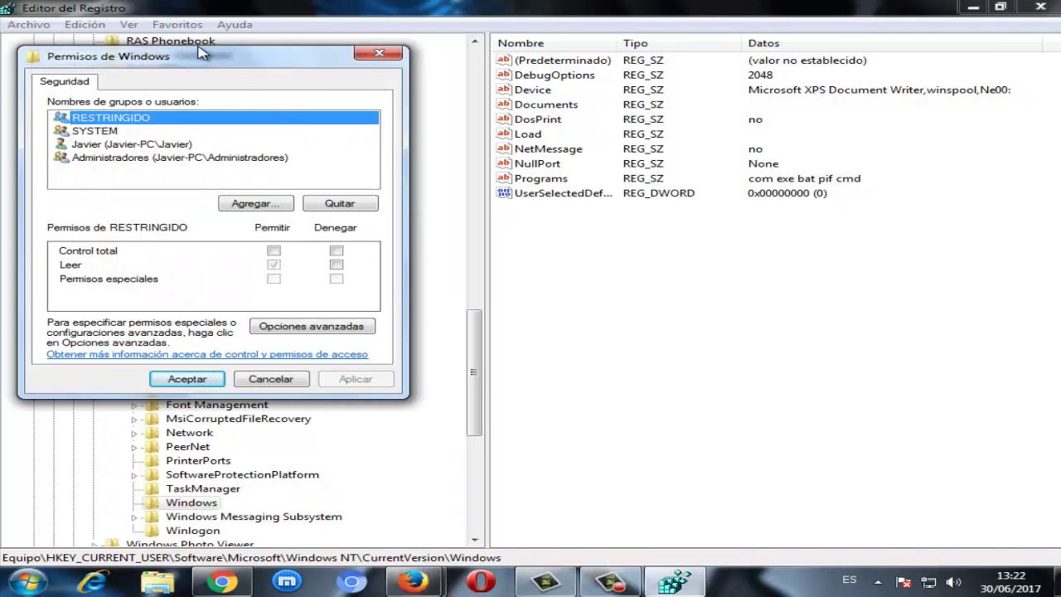
drag(187, 56, 439, 118)
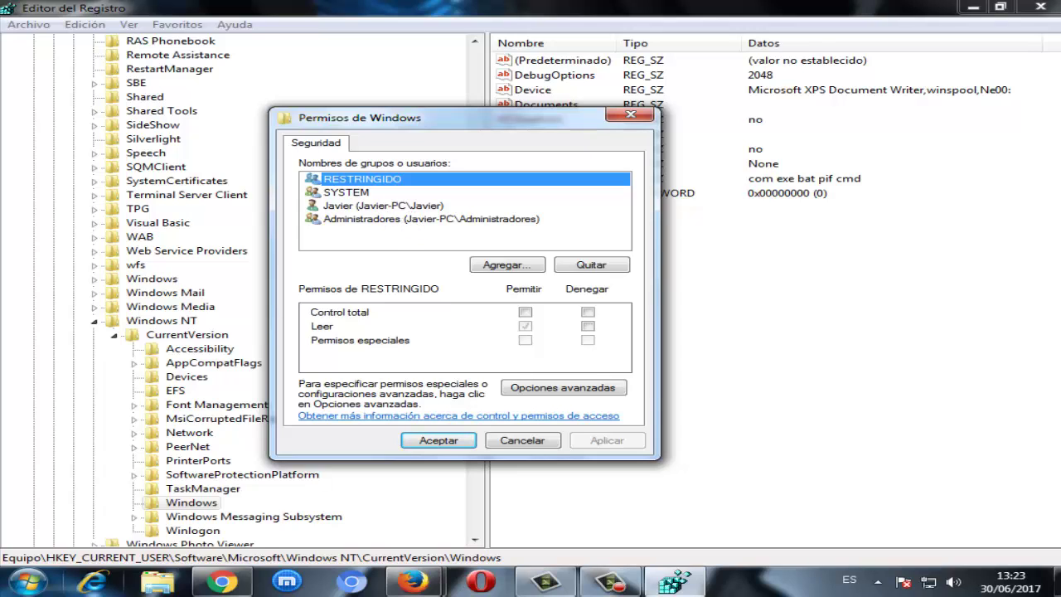
click(28, 580)
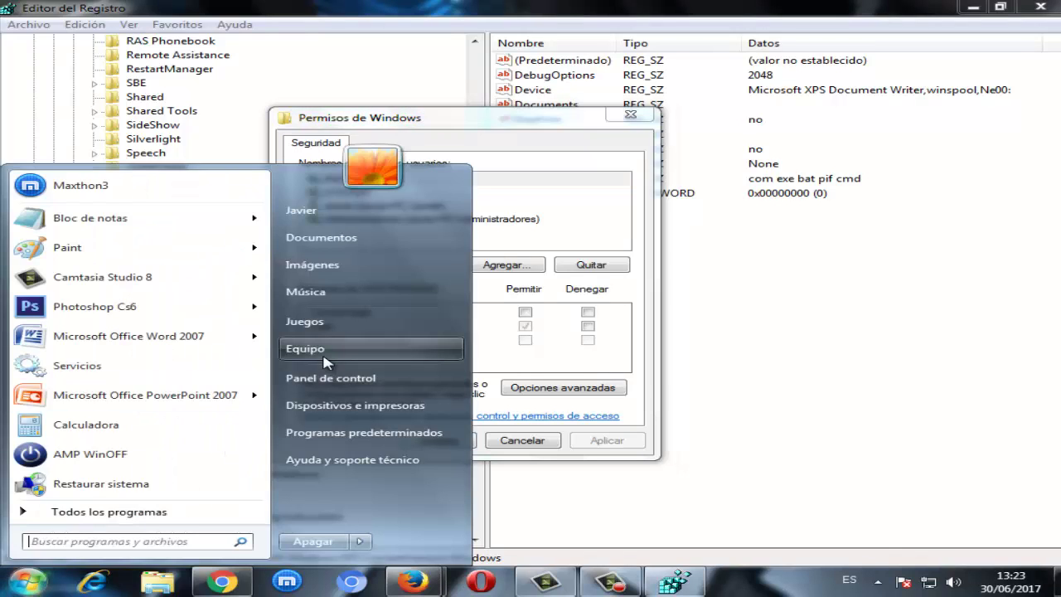
click(525, 184)
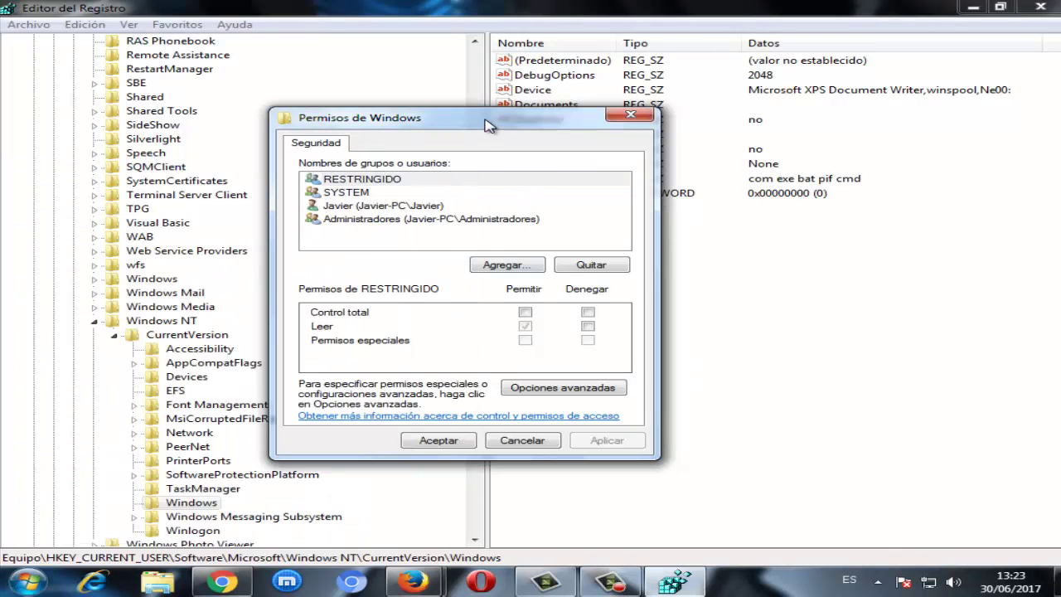
click(365, 209)
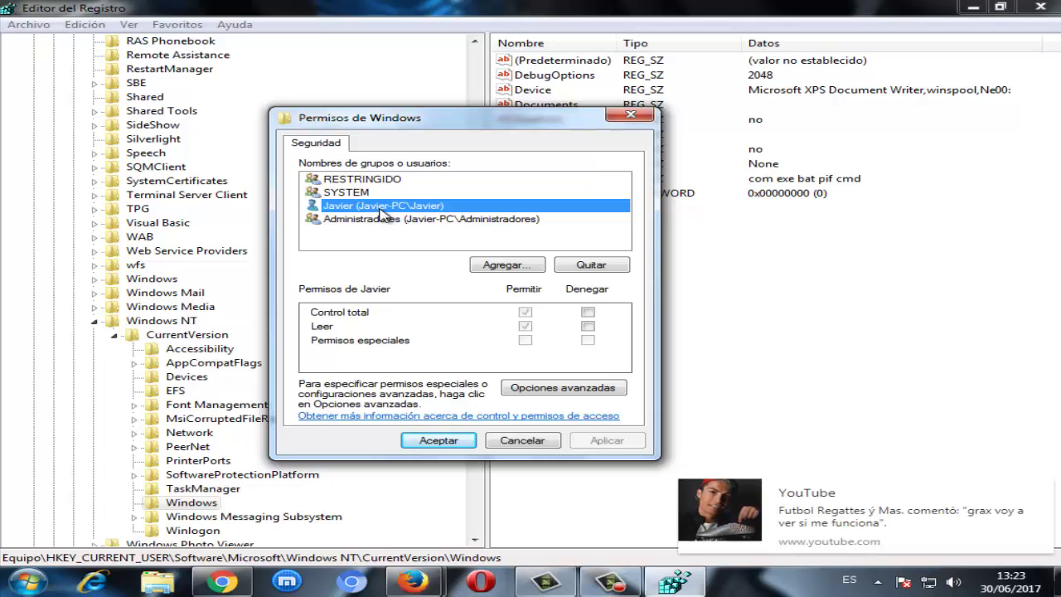
click(1040, 490)
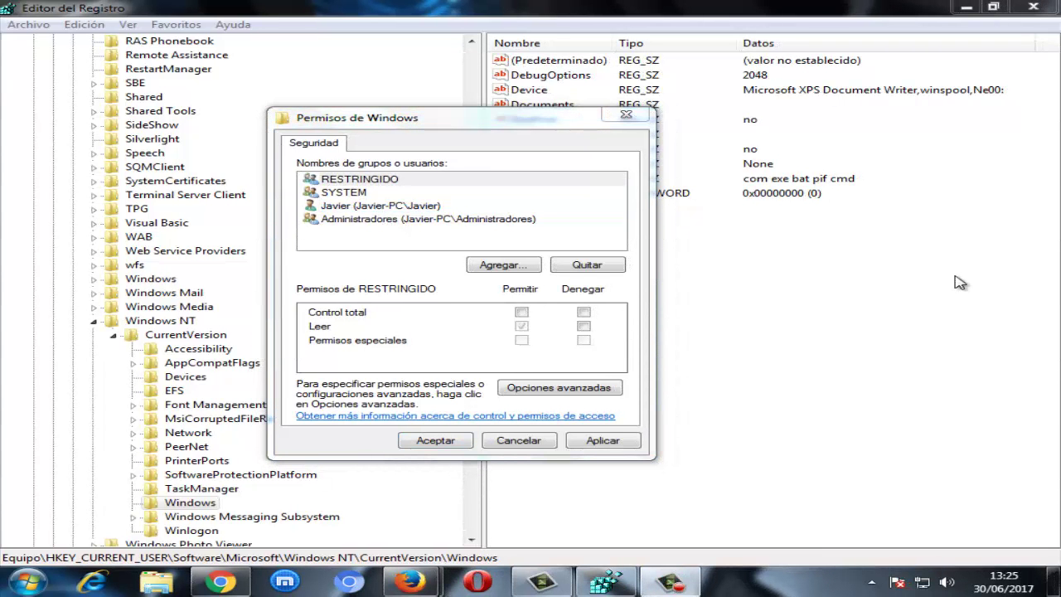
Step: Try to allow full control (Control total) for the RESTRINGIDO group in the Windows key's permissions, and close the dialog
click(346, 183)
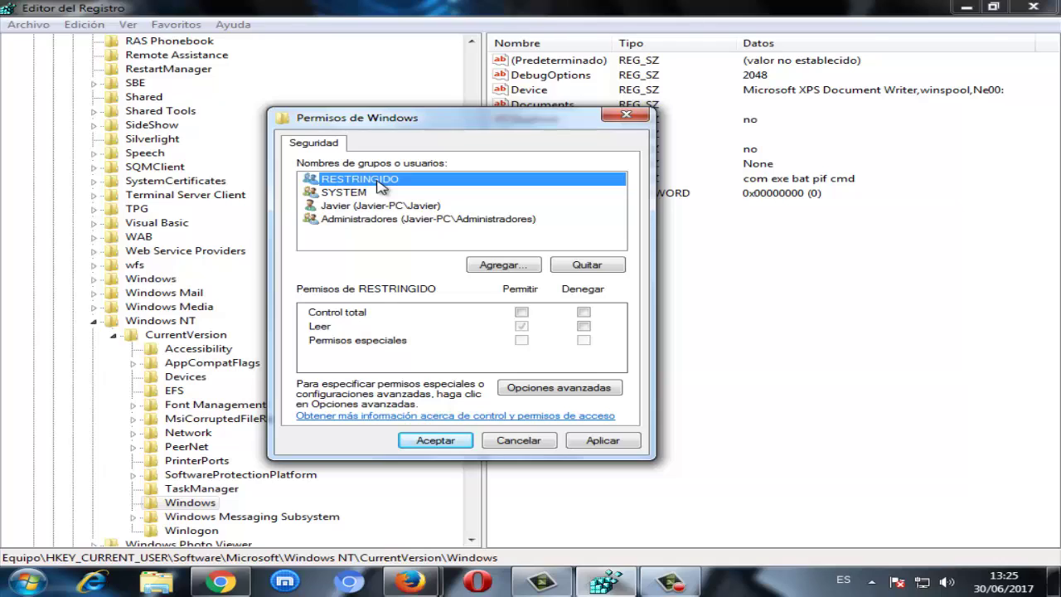
click(523, 313)
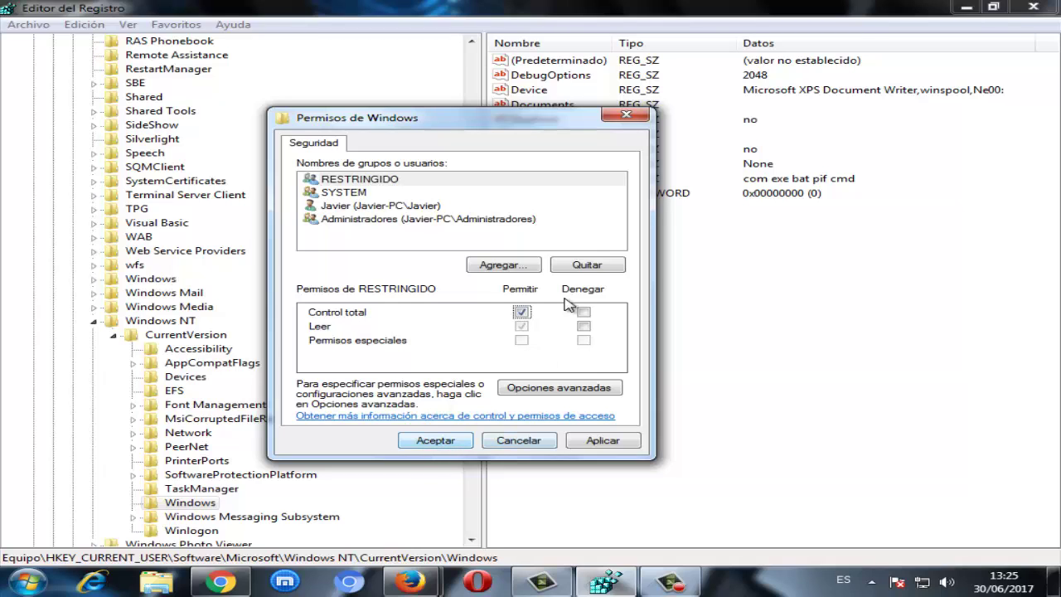
click(627, 114)
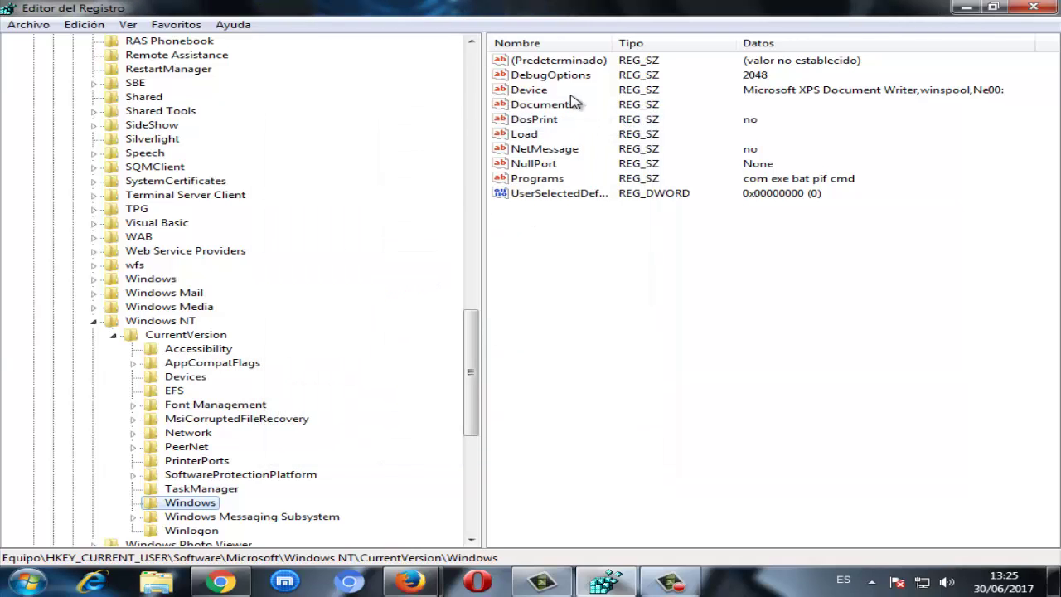
Step: View the available actions for the Device value without choosing any, and dismiss the colour scheme prompt
click(543, 91)
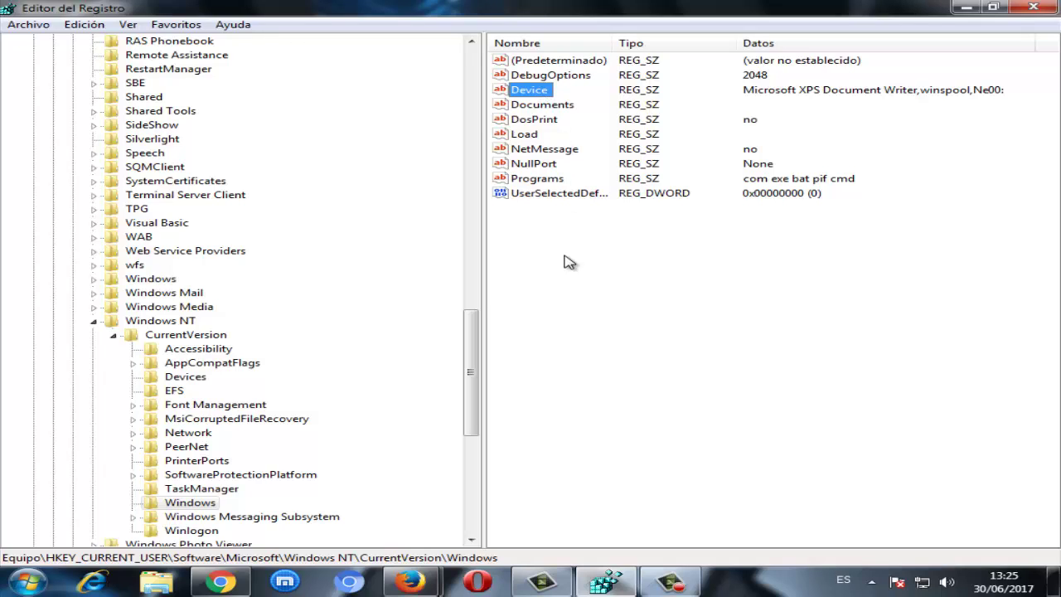
click(543, 91)
right_click(544, 93)
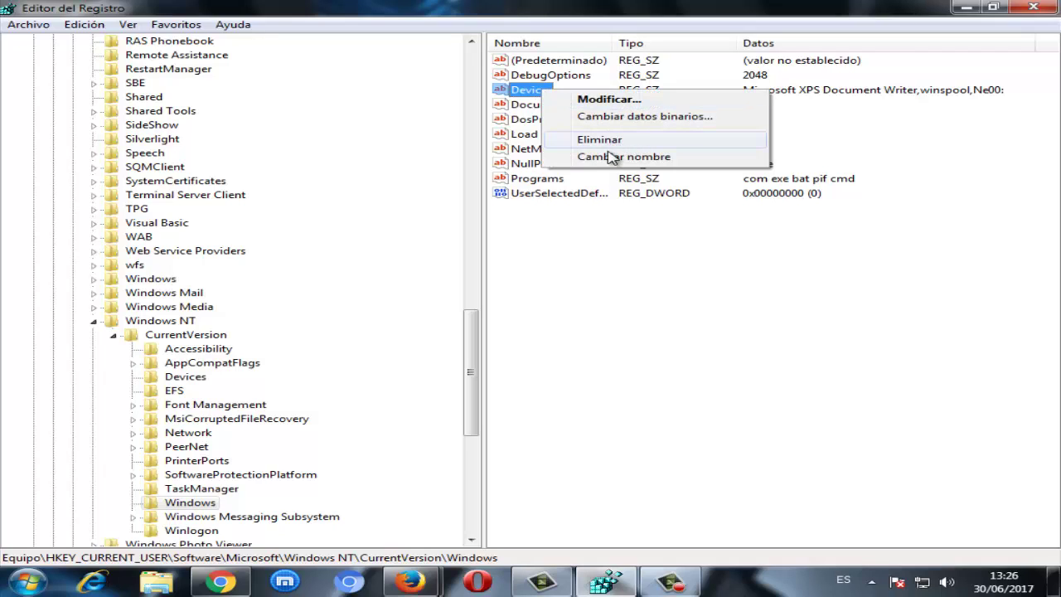
click(571, 311)
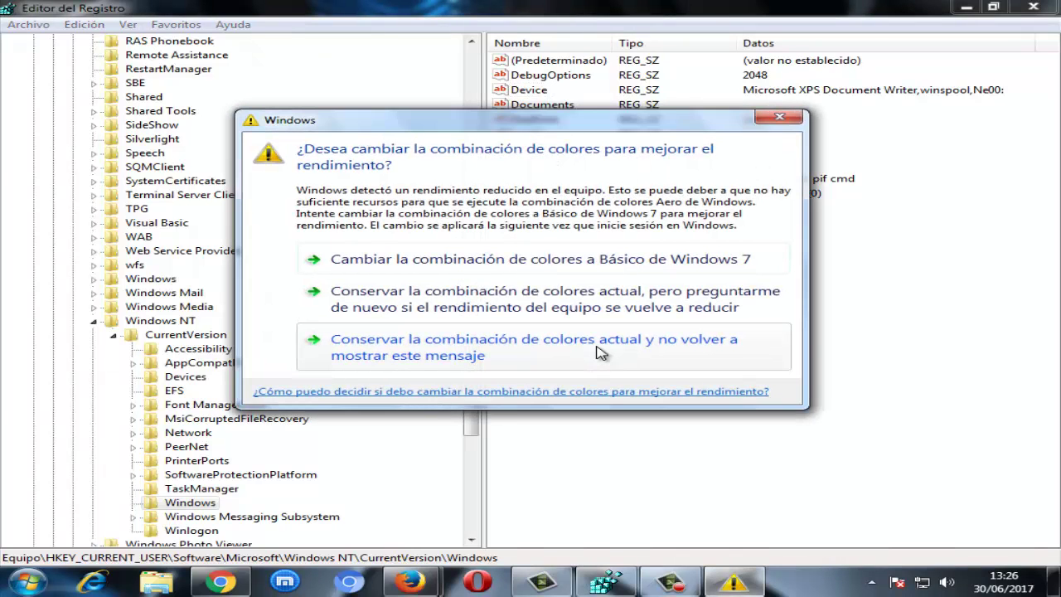
click(779, 118)
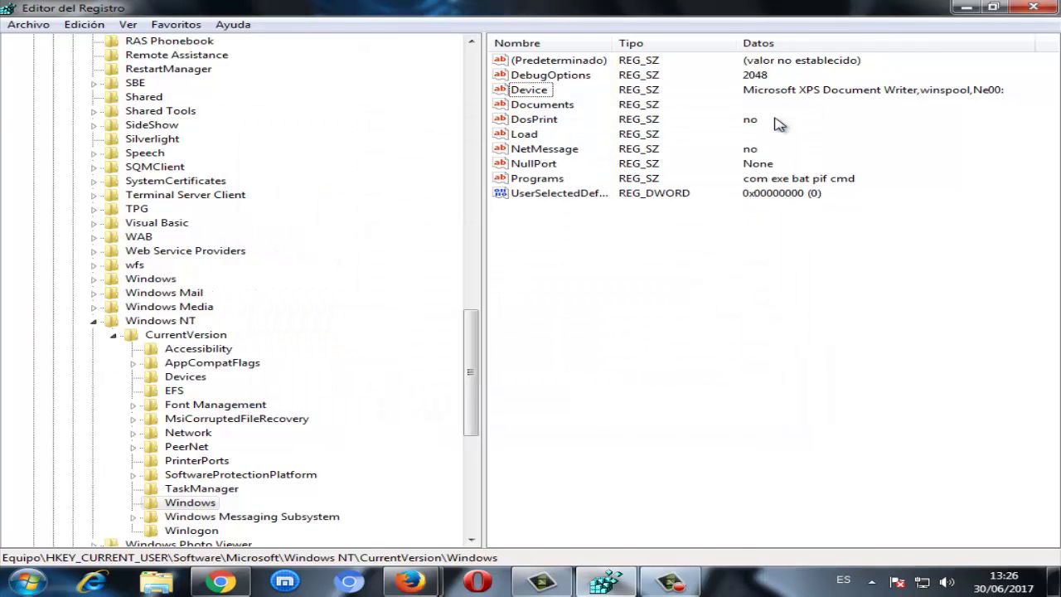